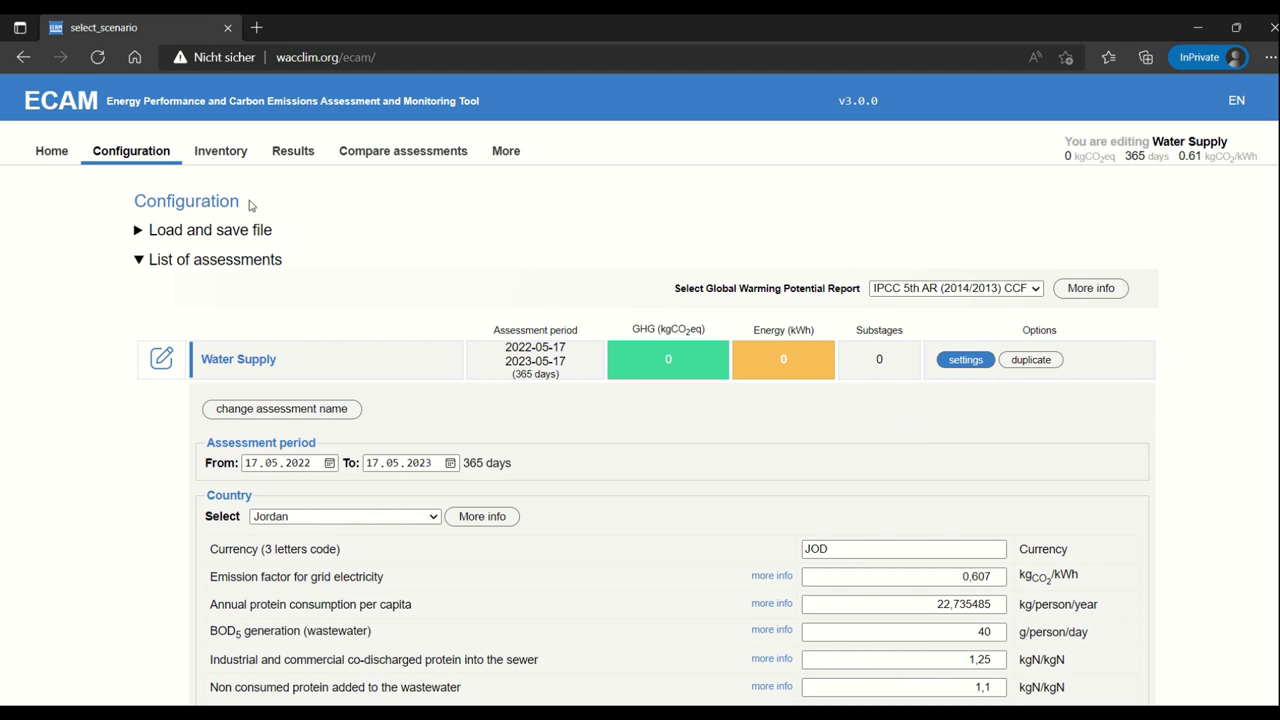
- Open the inventory of the urban water cycle and create an abstraction substage under water supply
left_click(222, 158)
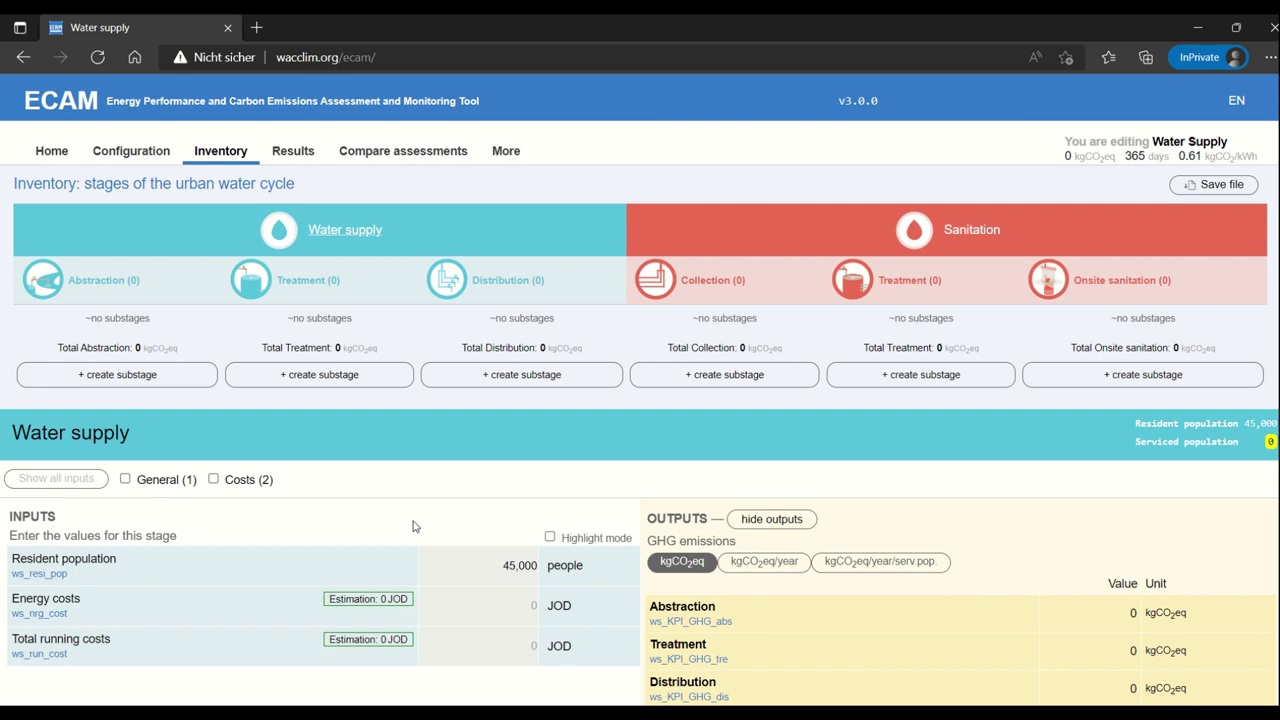
left_click(125, 375)
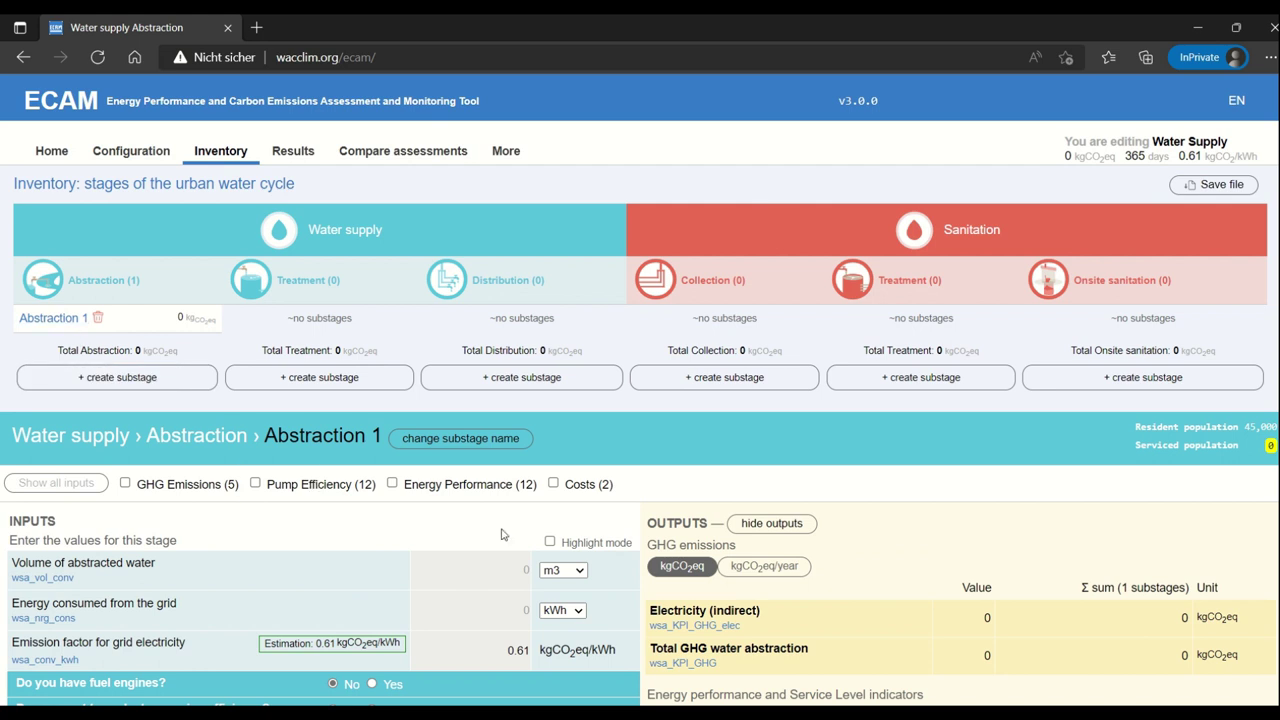
scroll(503, 535, "down", 2)
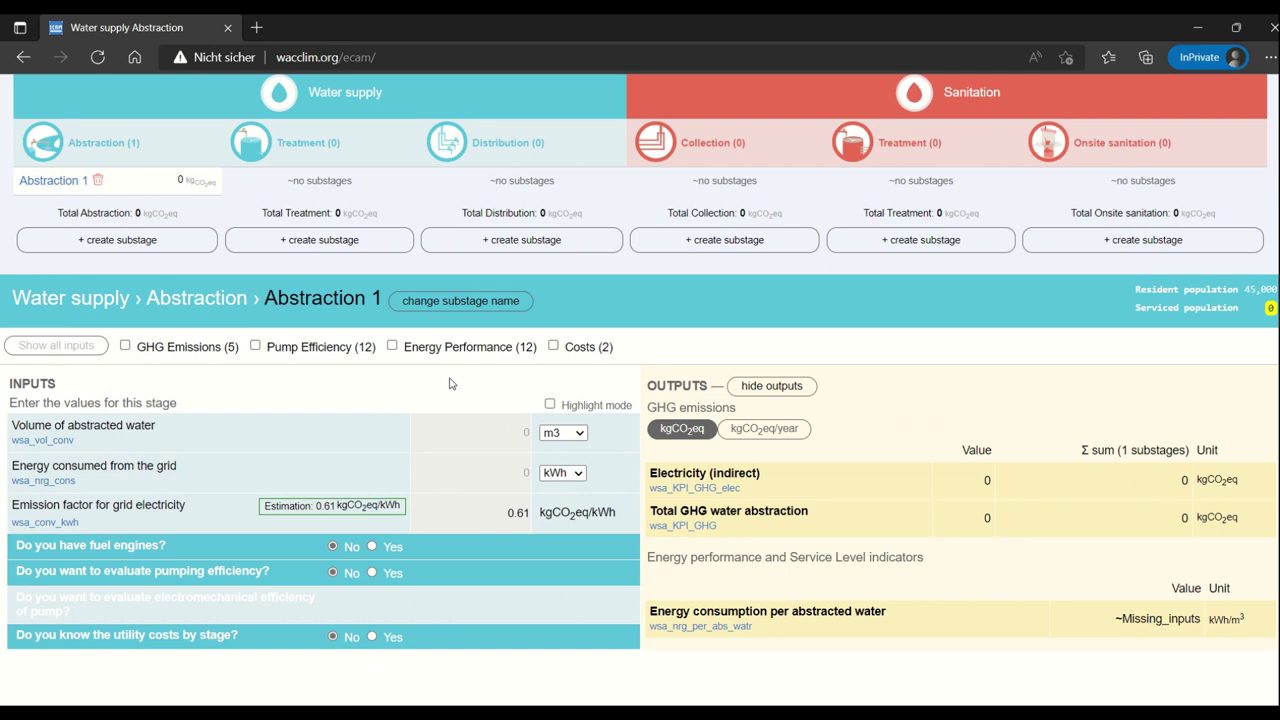
- Answer Yes to having fuel engines for the new abstraction substage
mouse_move(170, 442)
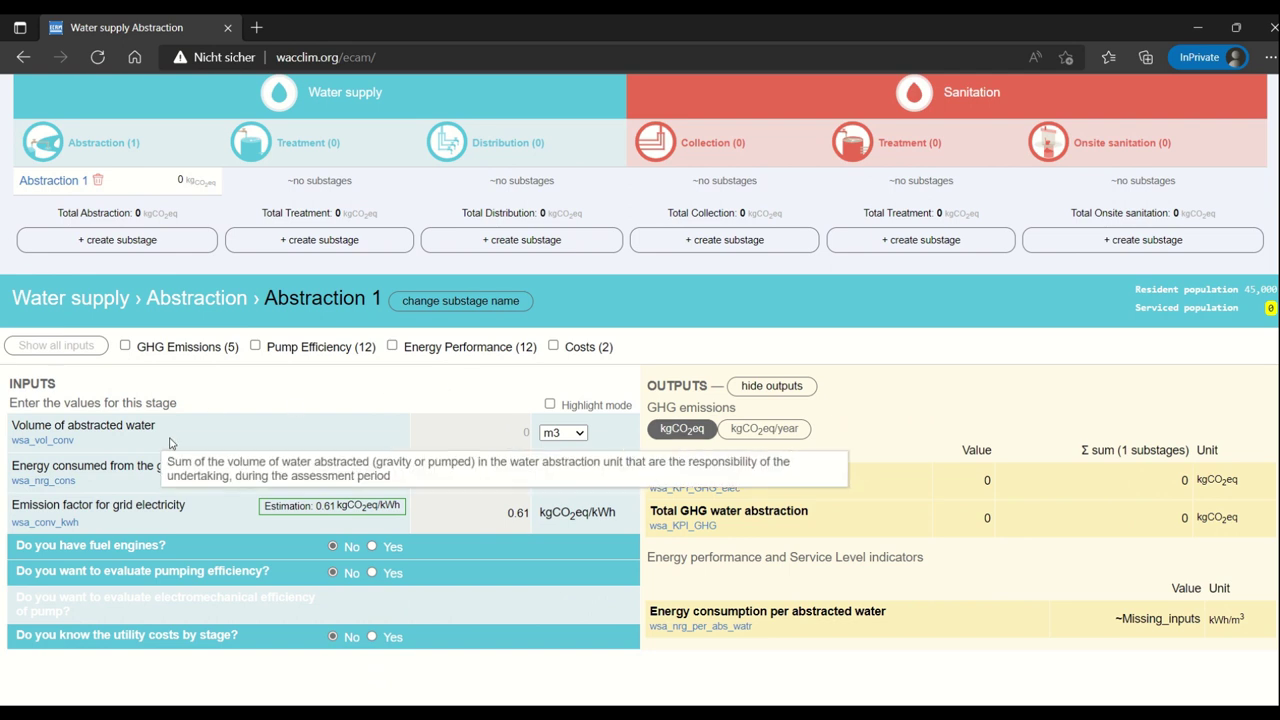
mouse_move(226, 470)
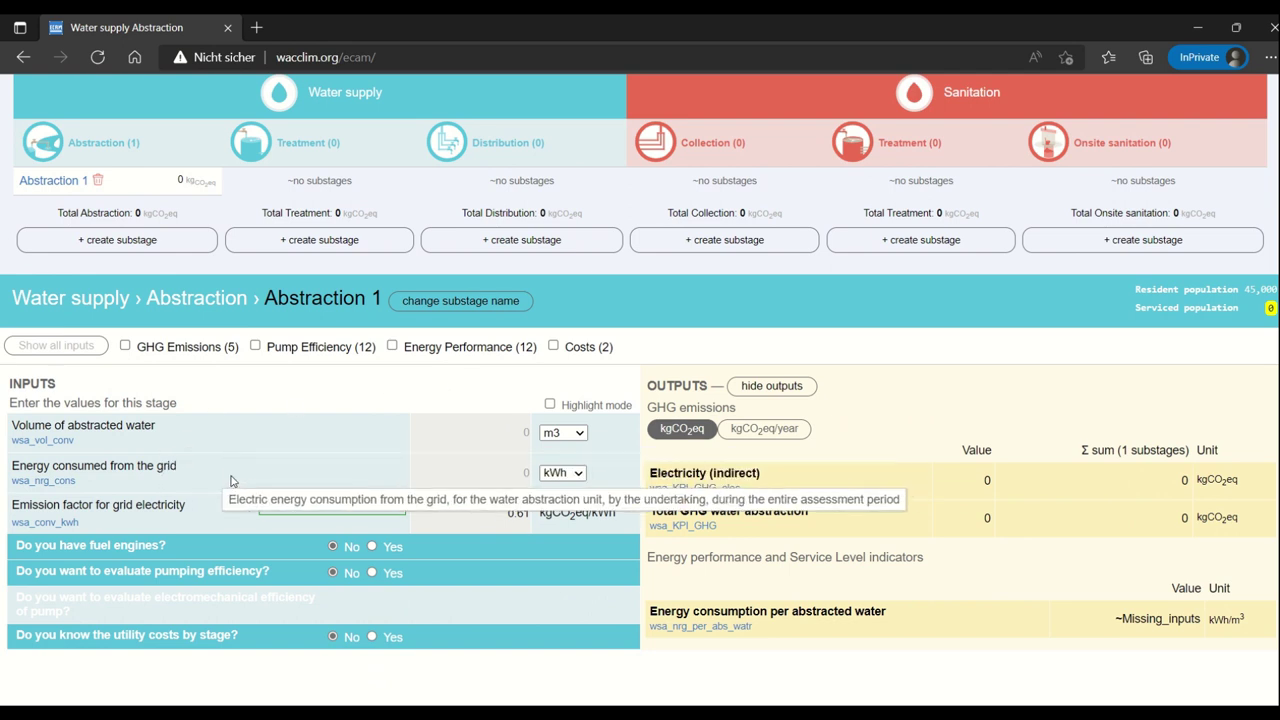
mouse_move(234, 518)
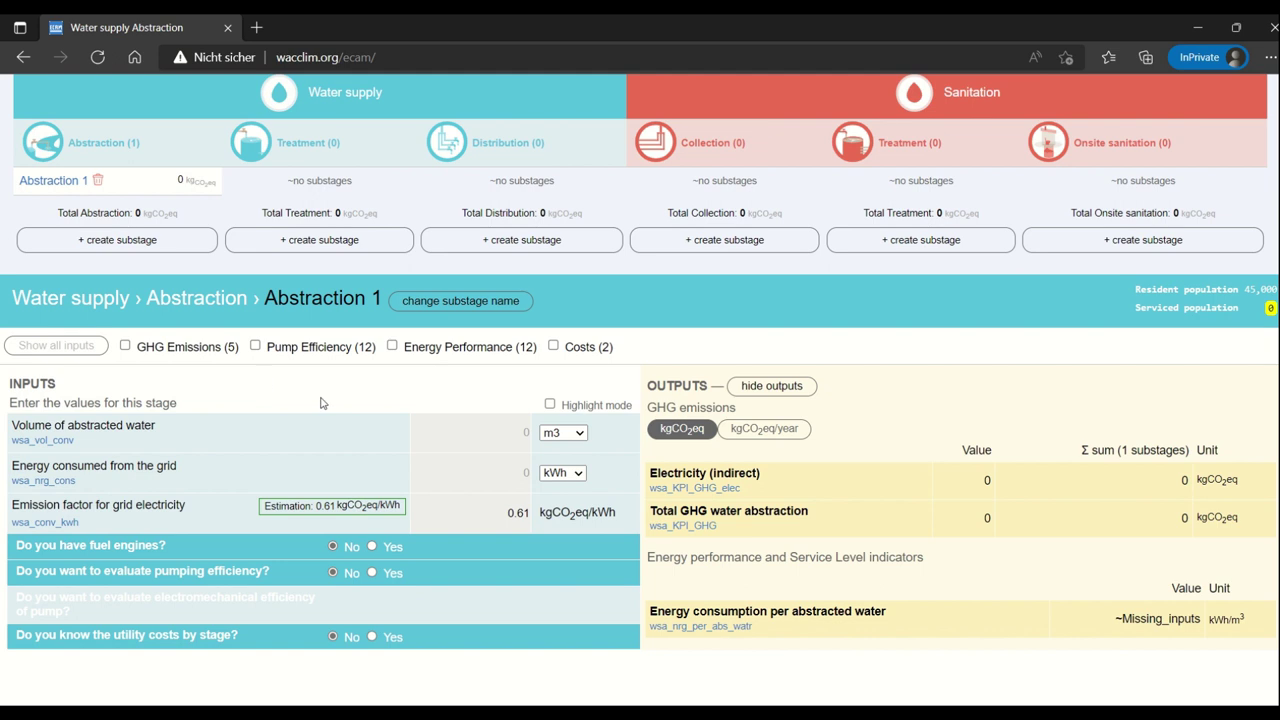
left_click(373, 546)
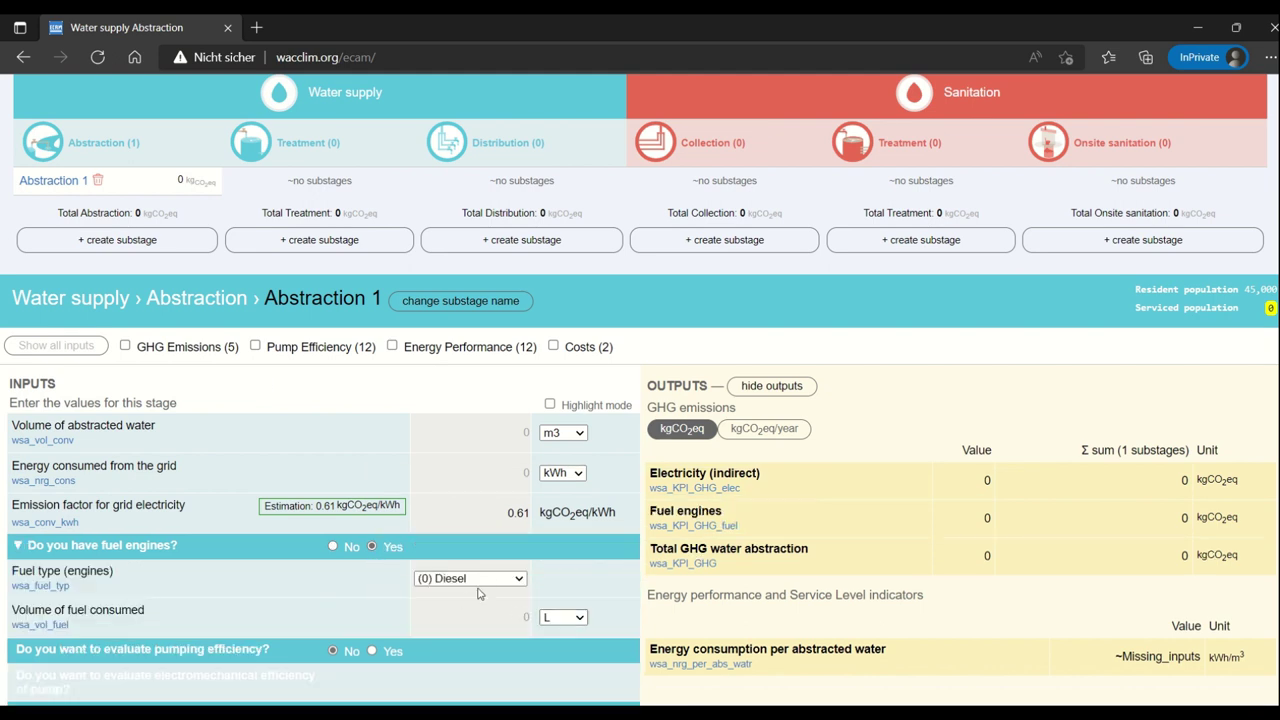
scroll(475, 590, "down", 1)
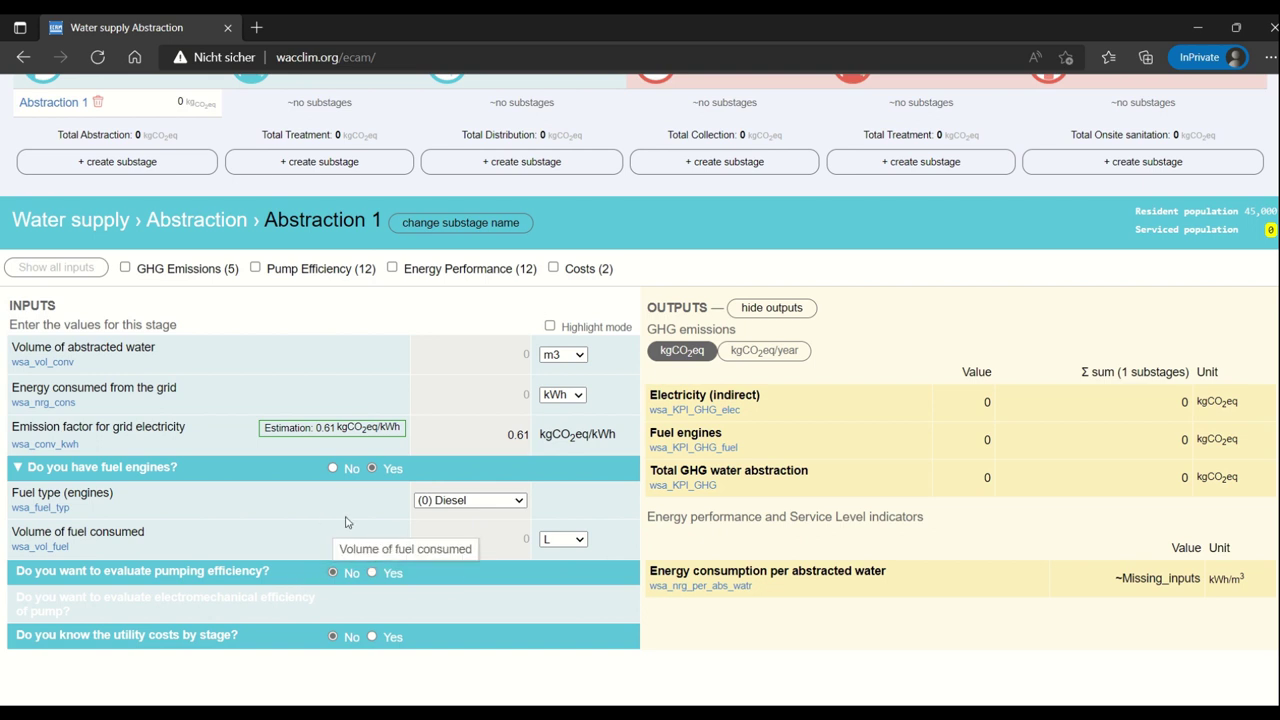
scroll(466, 334, "up", 1)
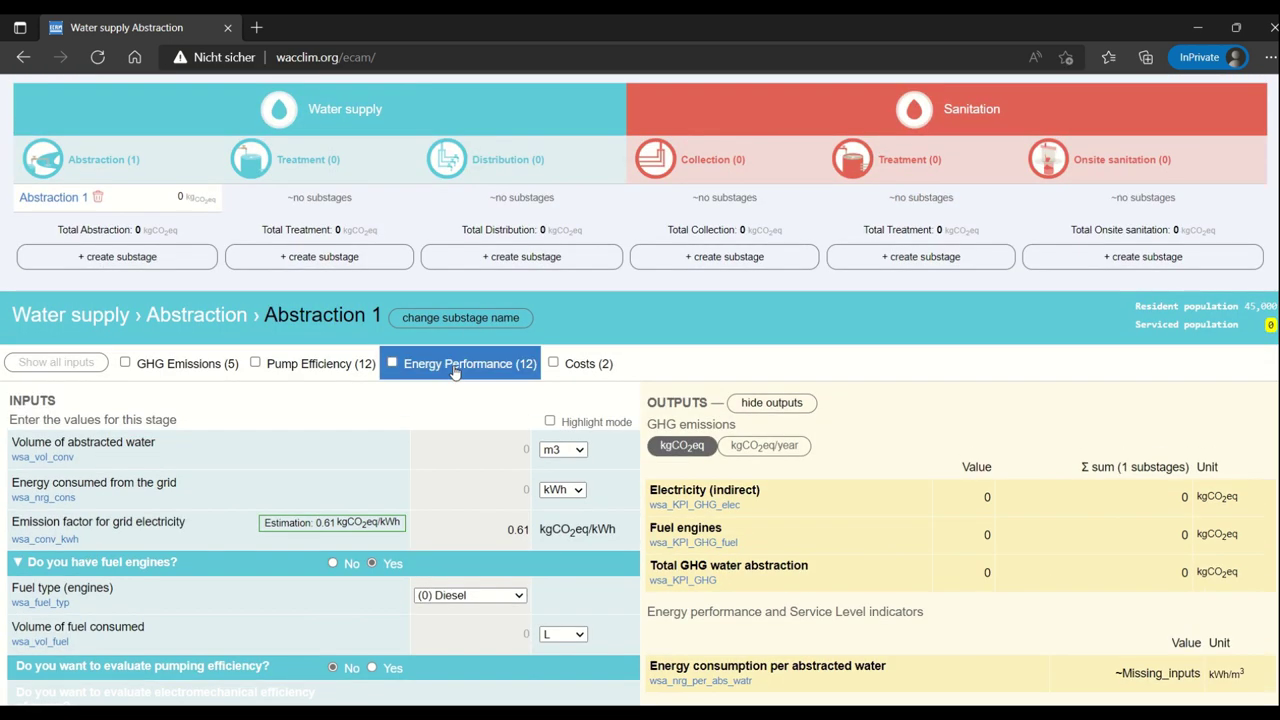
- Create a water supply treatment substage and consult the treatment type options and their detailed info page, returning to the inventory
left_click(323, 259)
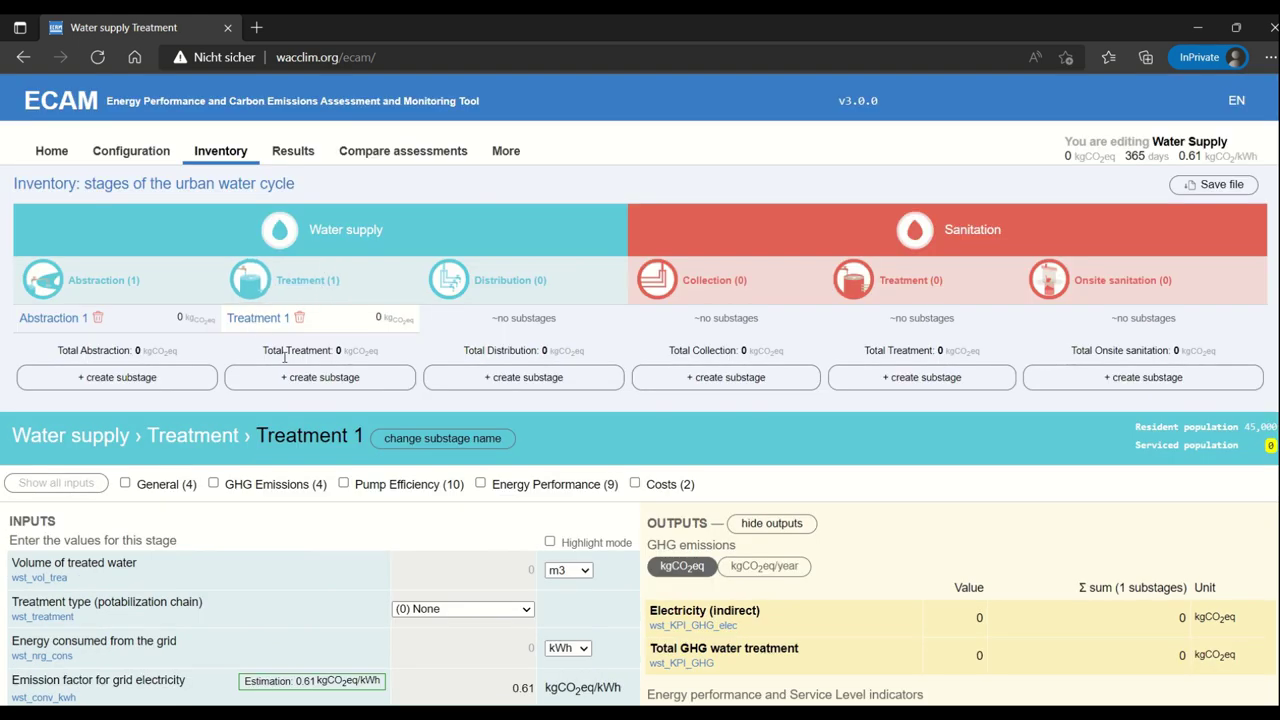
scroll(314, 525, "down", 2)
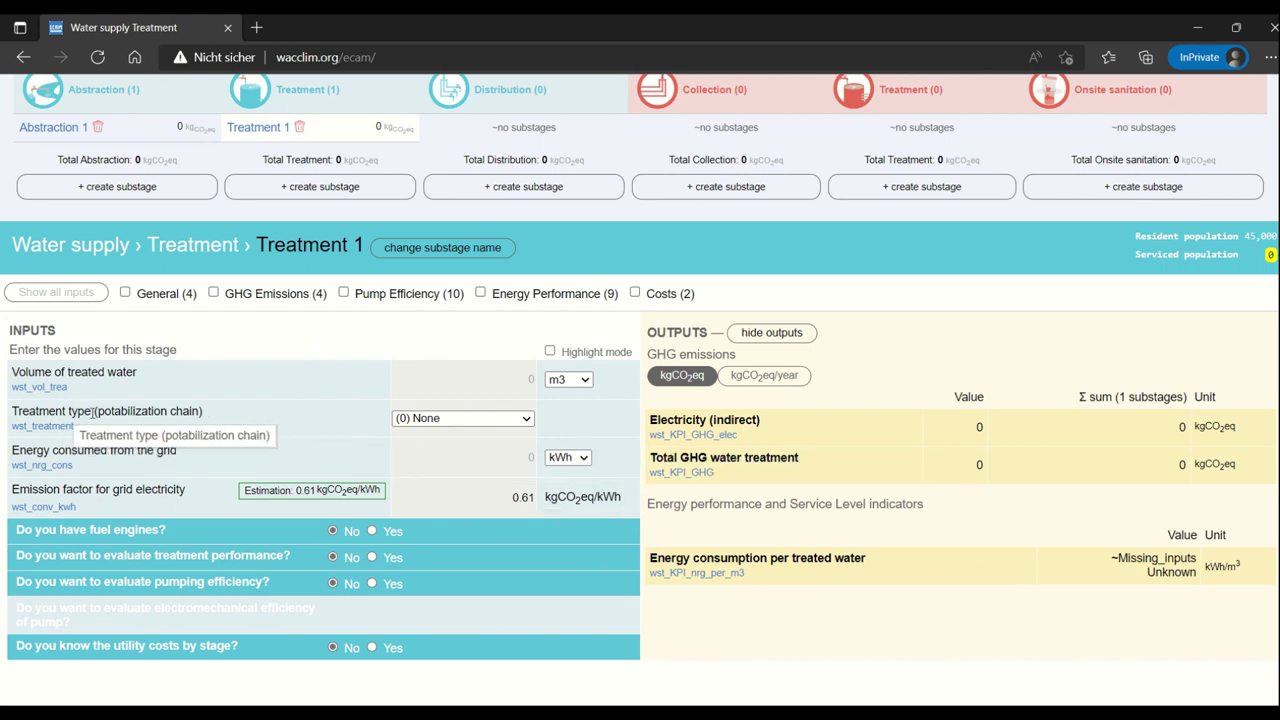
left_click(527, 420)
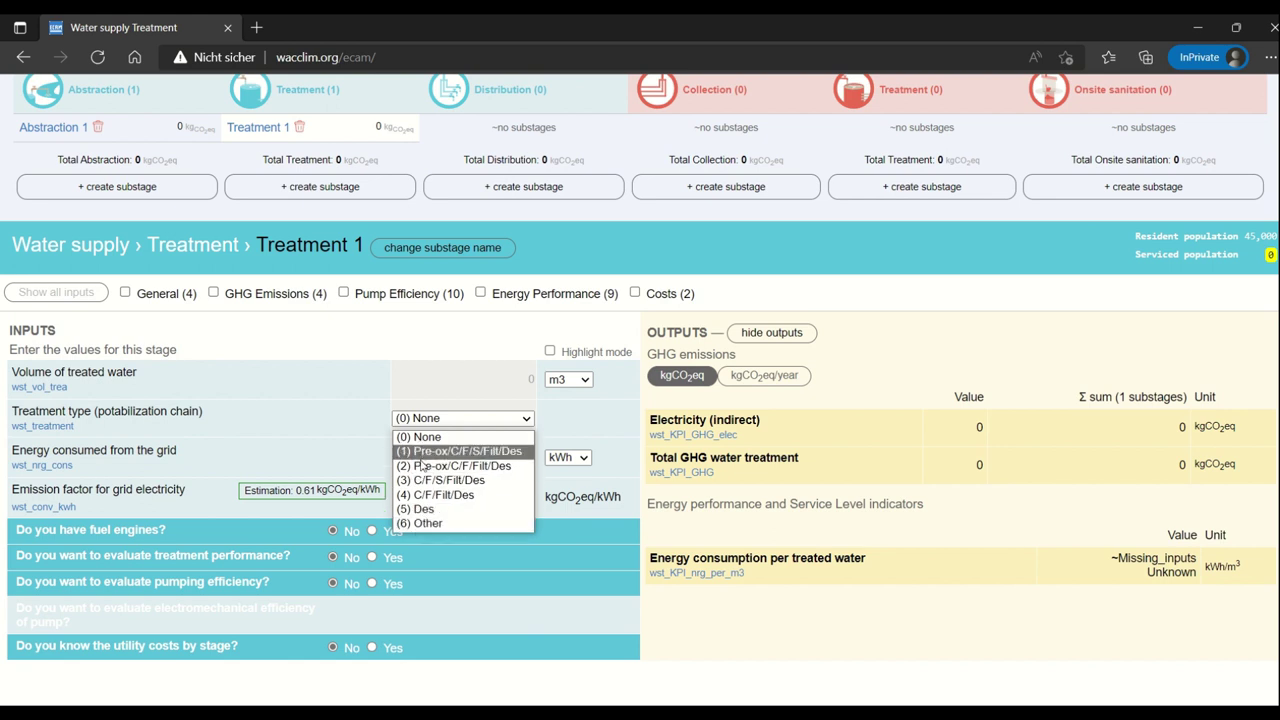
left_click(30, 426)
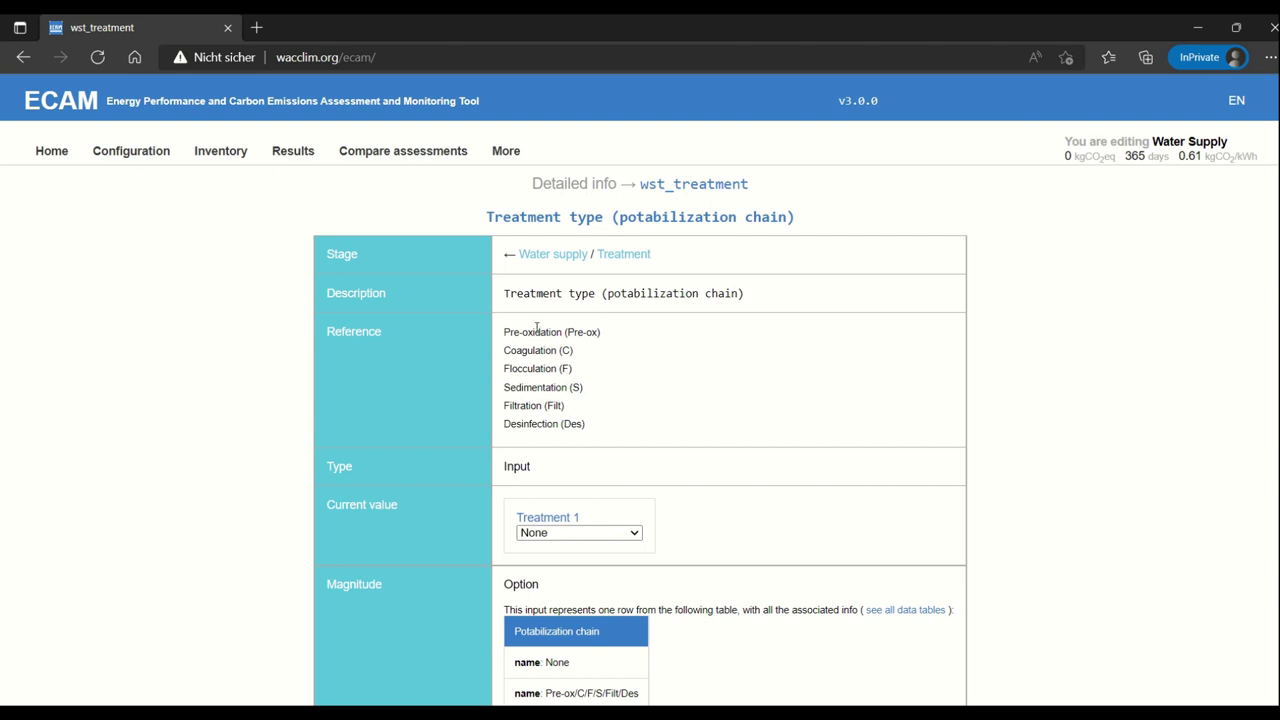
left_click(23, 58)
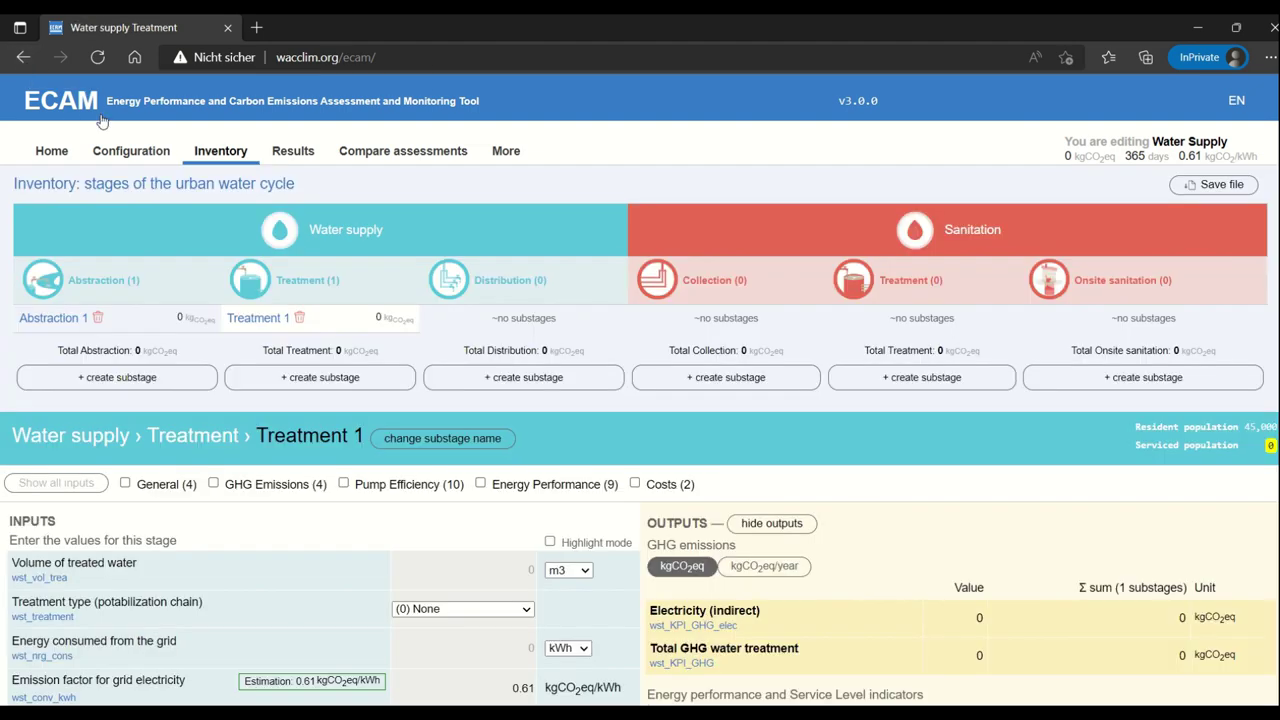
- Create a distribution substage under water supply
left_click(530, 388)
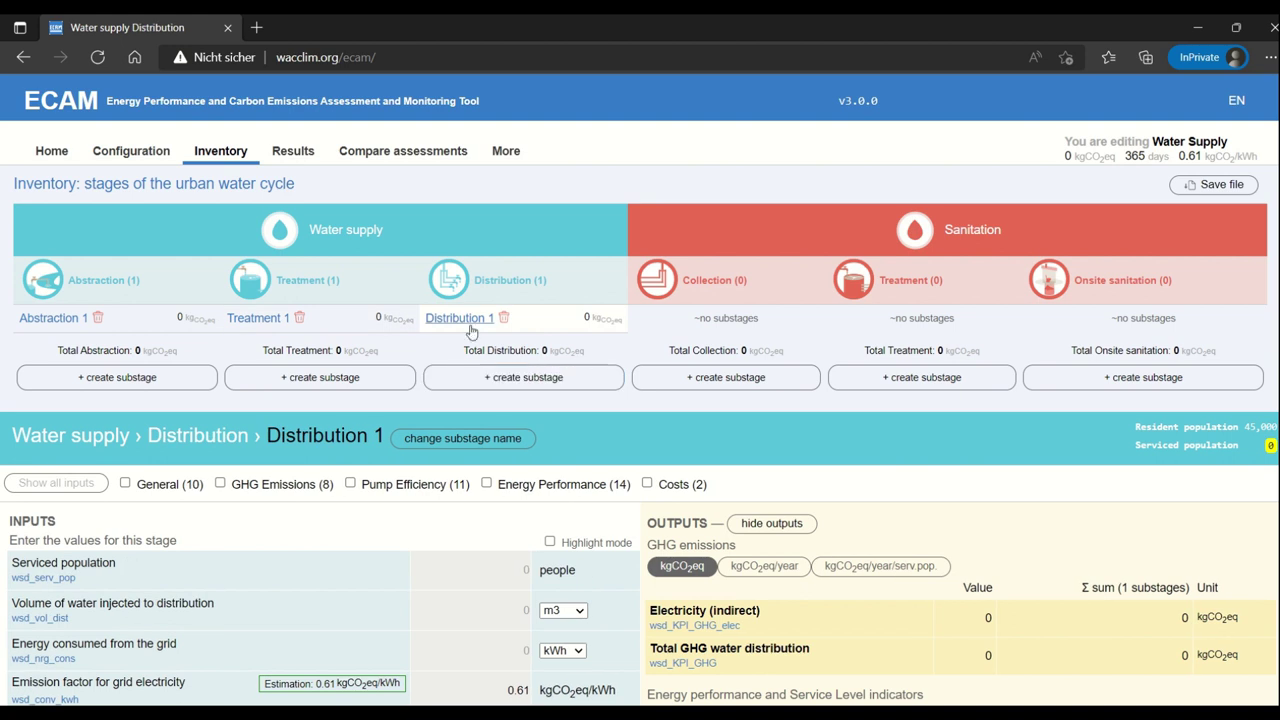
scroll(464, 396, "down", 1)
scroll(464, 396, "down", 2)
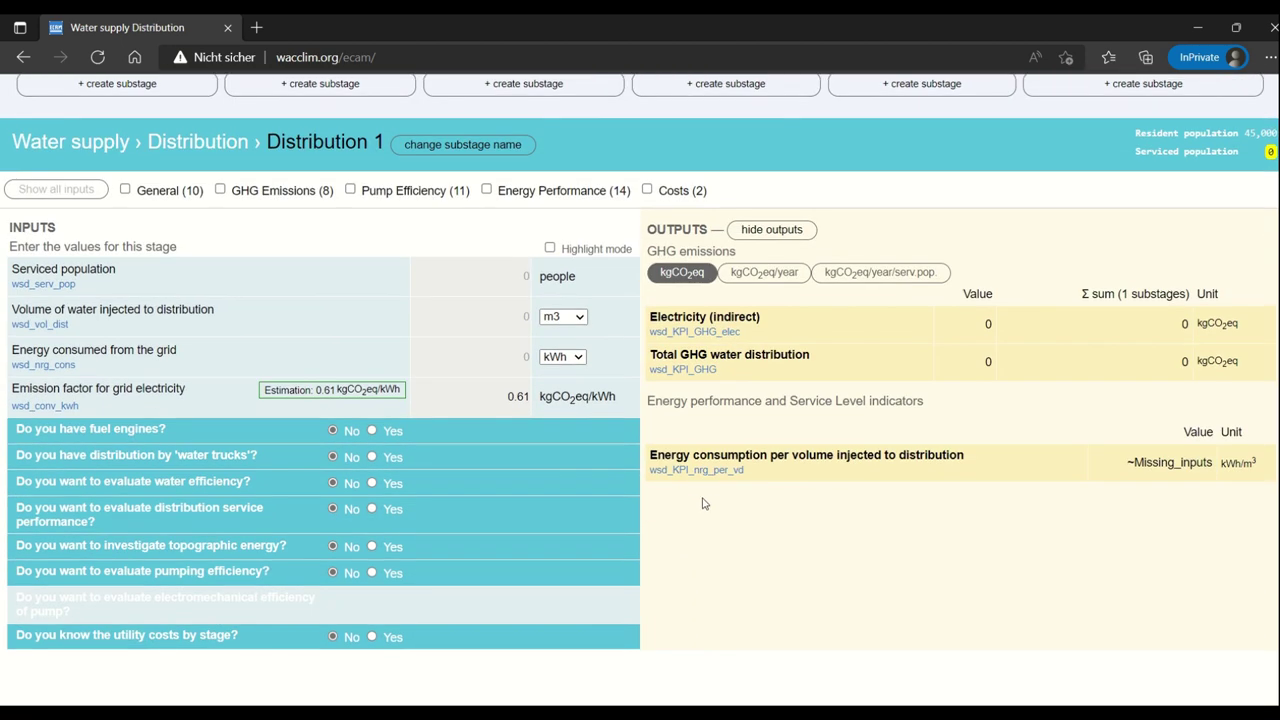
- Set the distribution substage's serviced population to 45,000, injected water volume to 171,550 m3 and grid energy consumption to 184,300 kWh
left_click(497, 268)
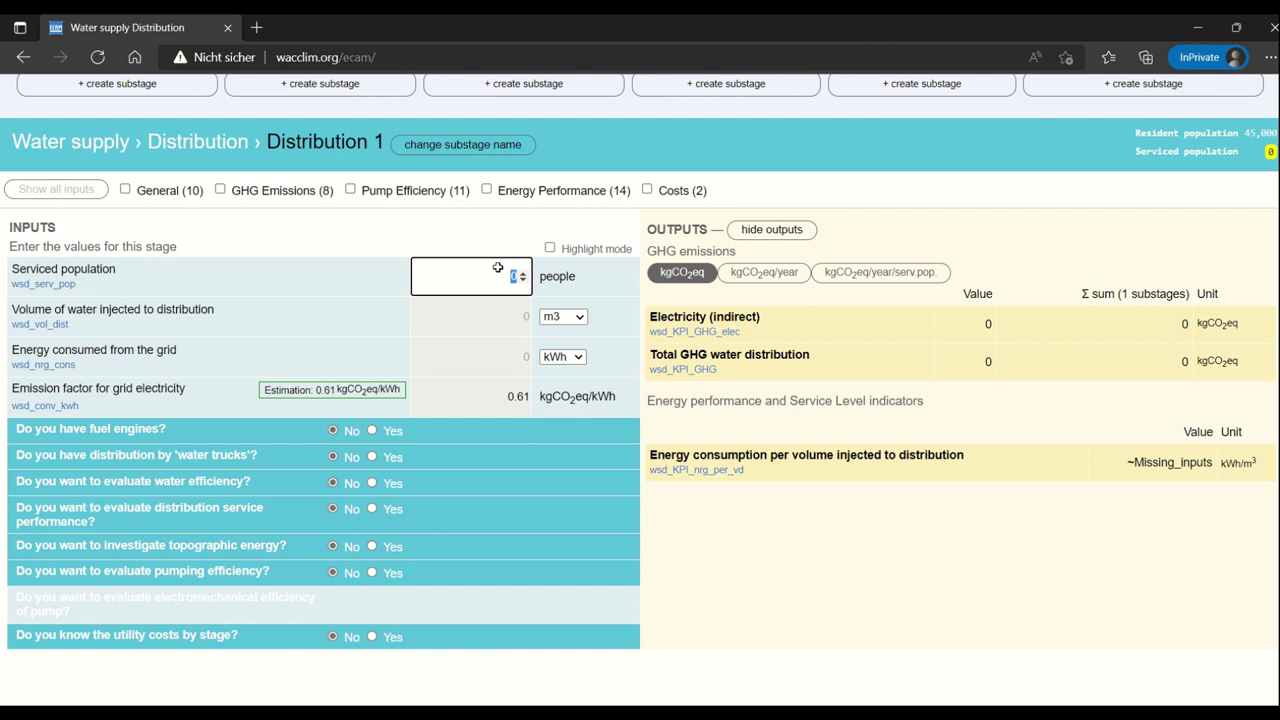
type("45000")
left_click(500, 325)
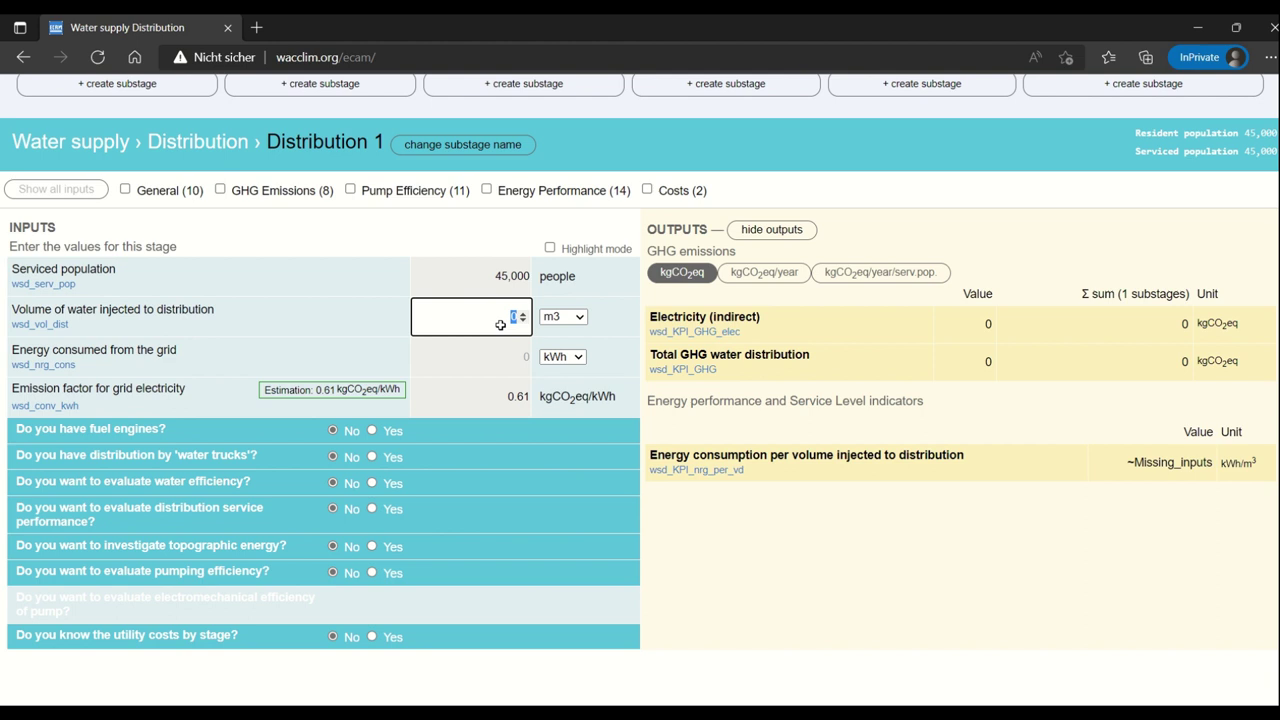
type("171550")
left_click(501, 357)
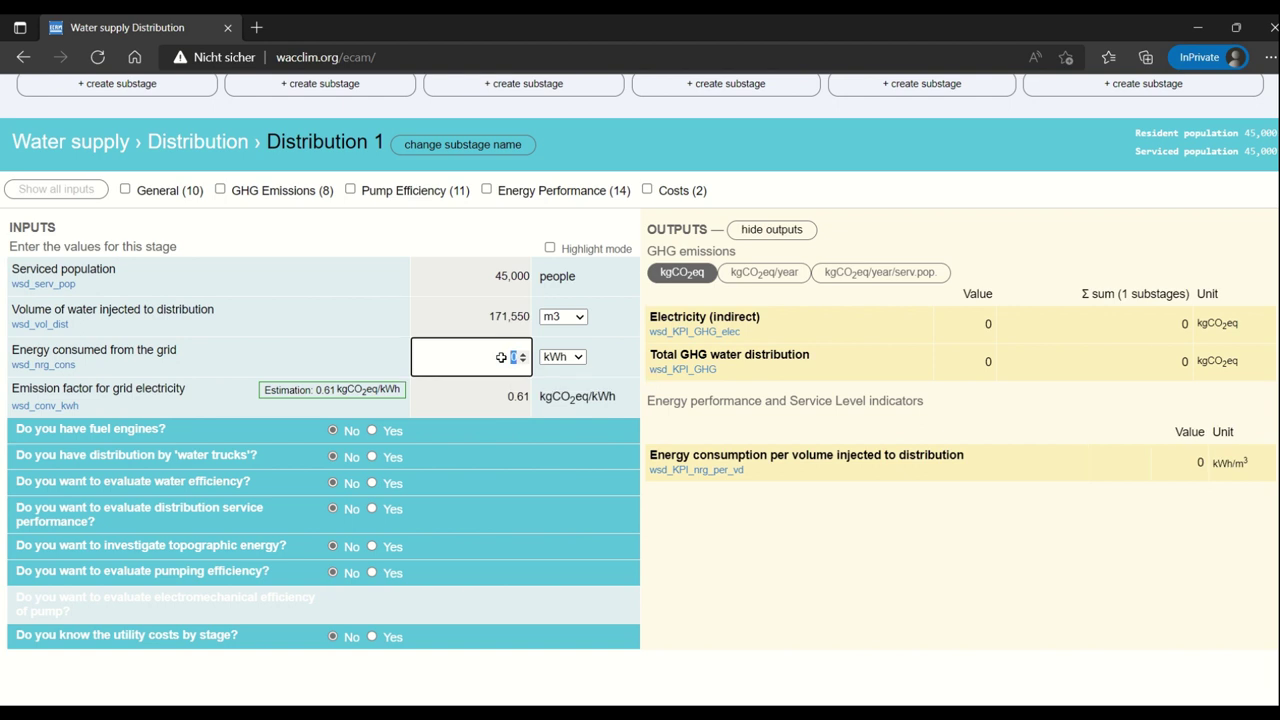
type("1")
type("8")
type("4")
type("000")
left_click(709, 540)
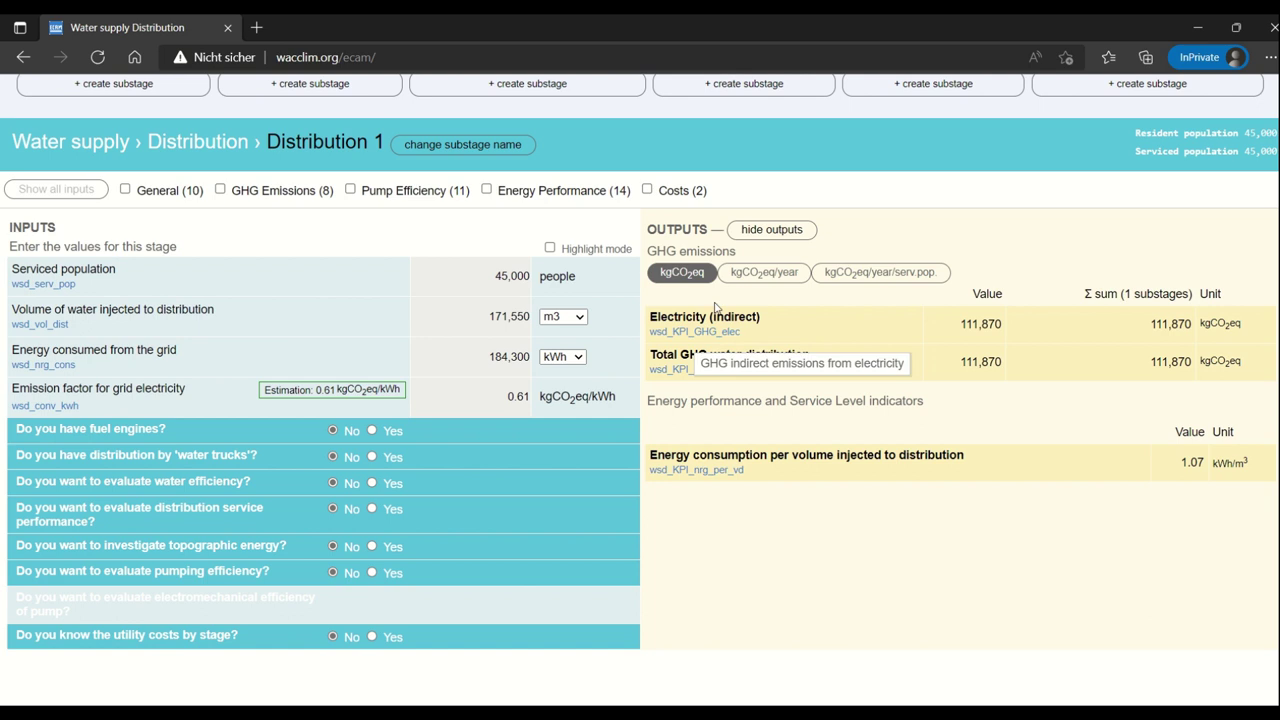
mouse_move(975, 372)
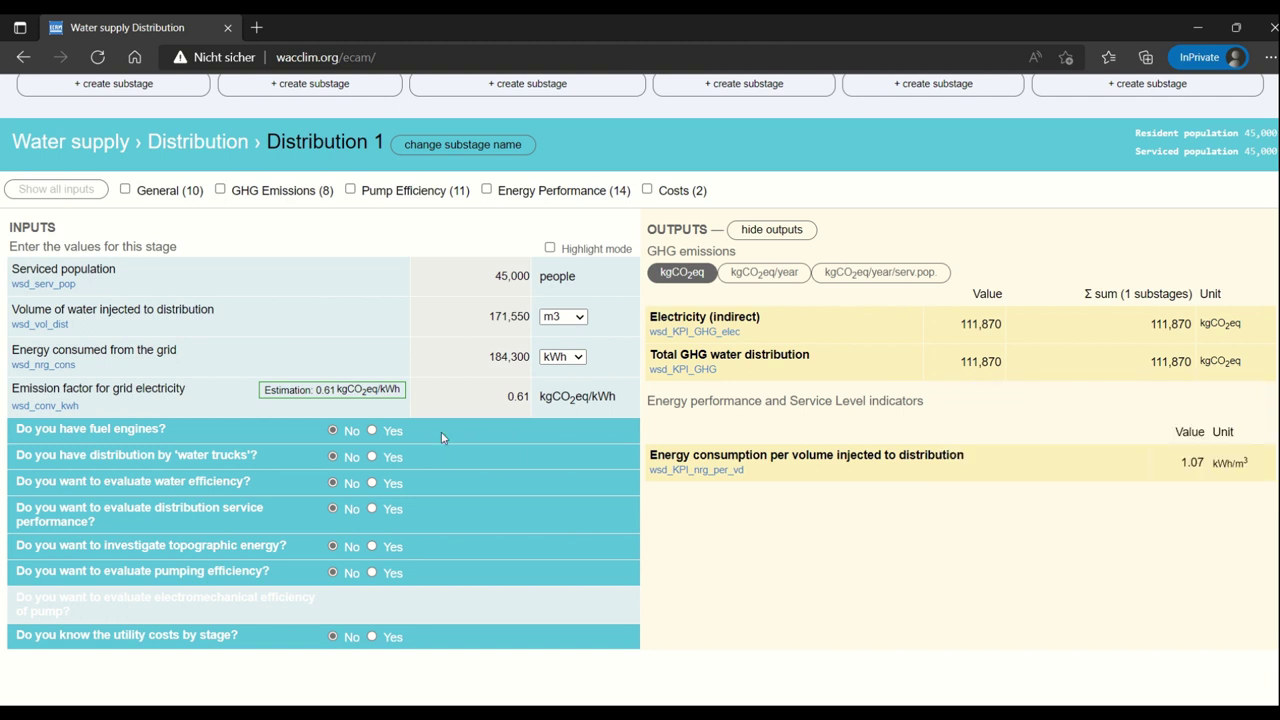
- Enable distribution by water trucks and set the volume of fuel consumed by the trucks to 5,000 L
left_click(372, 457)
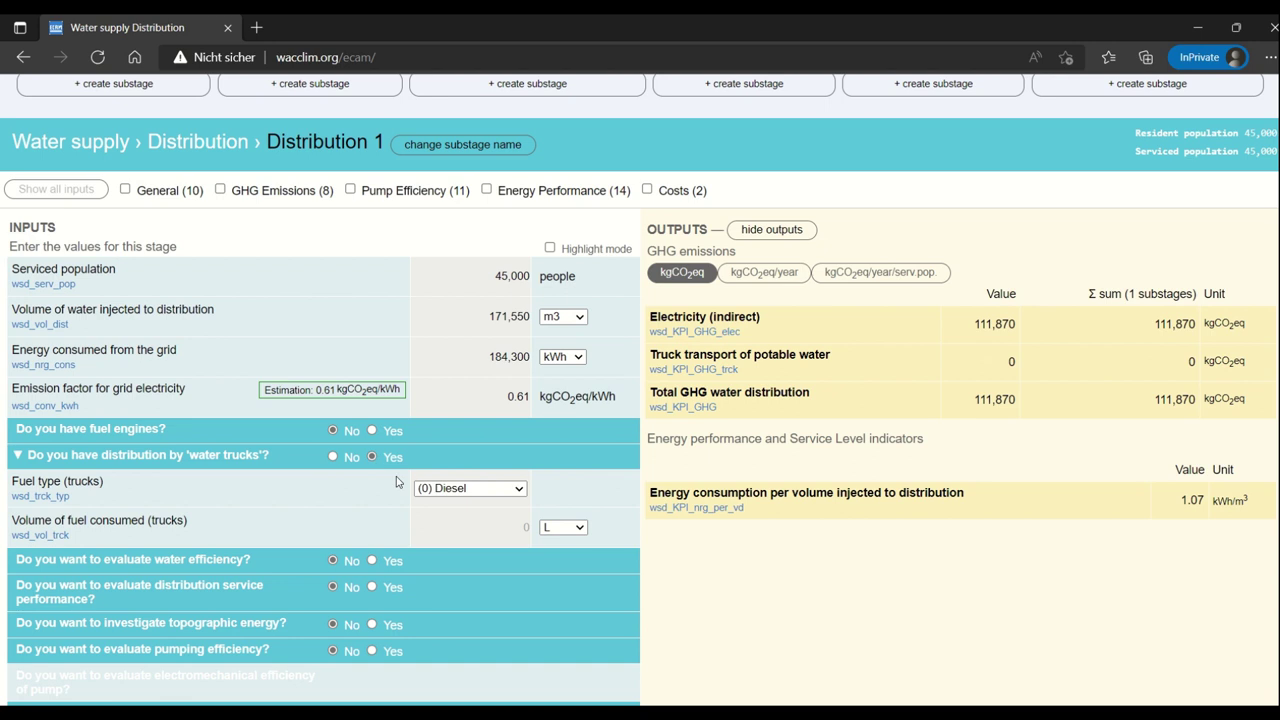
left_click(510, 527)
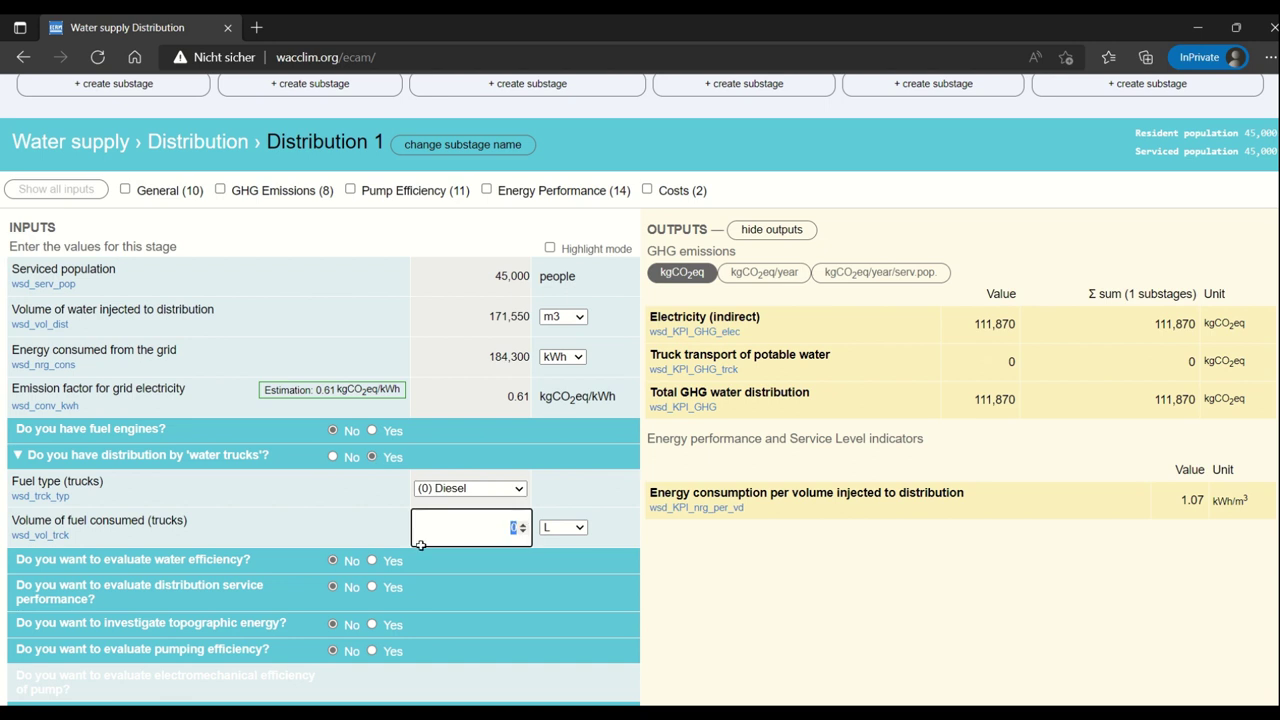
type("5,")
type("000")
key("Return")
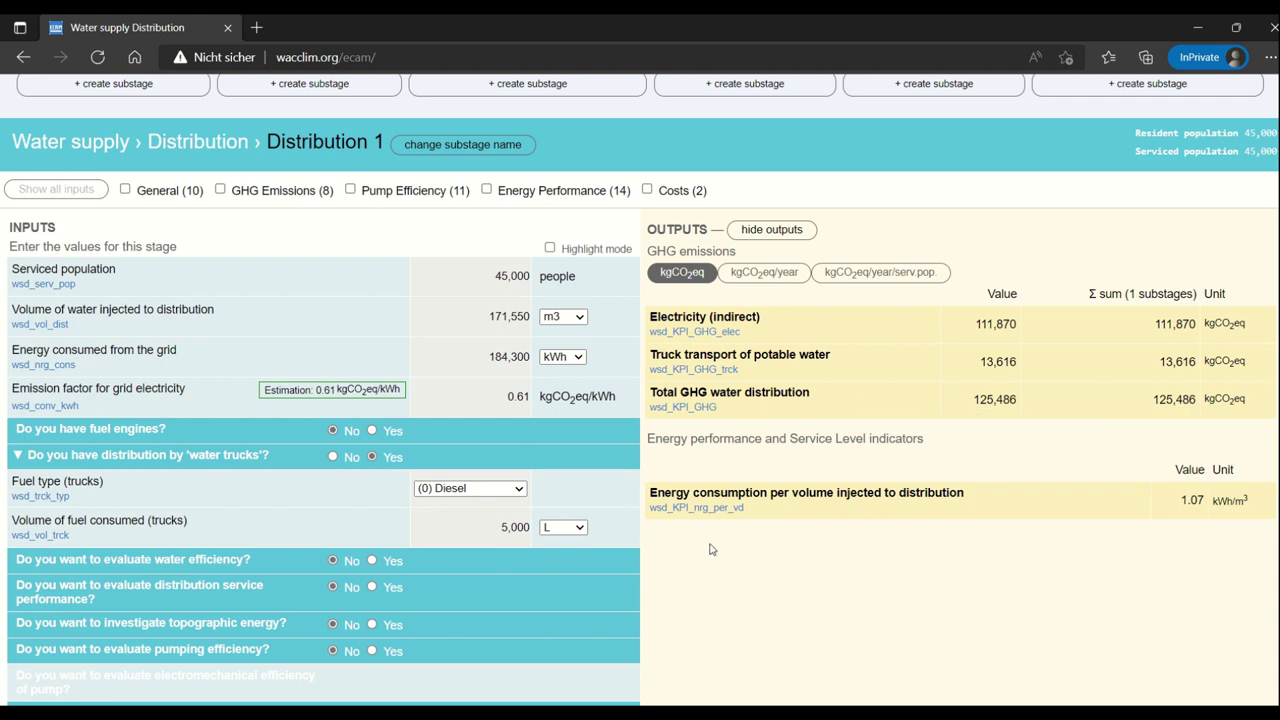
- Enable the pumping efficiency evaluation for the distribution substage and review its additional inputs and indicators
scroll(705, 543, "down", 1)
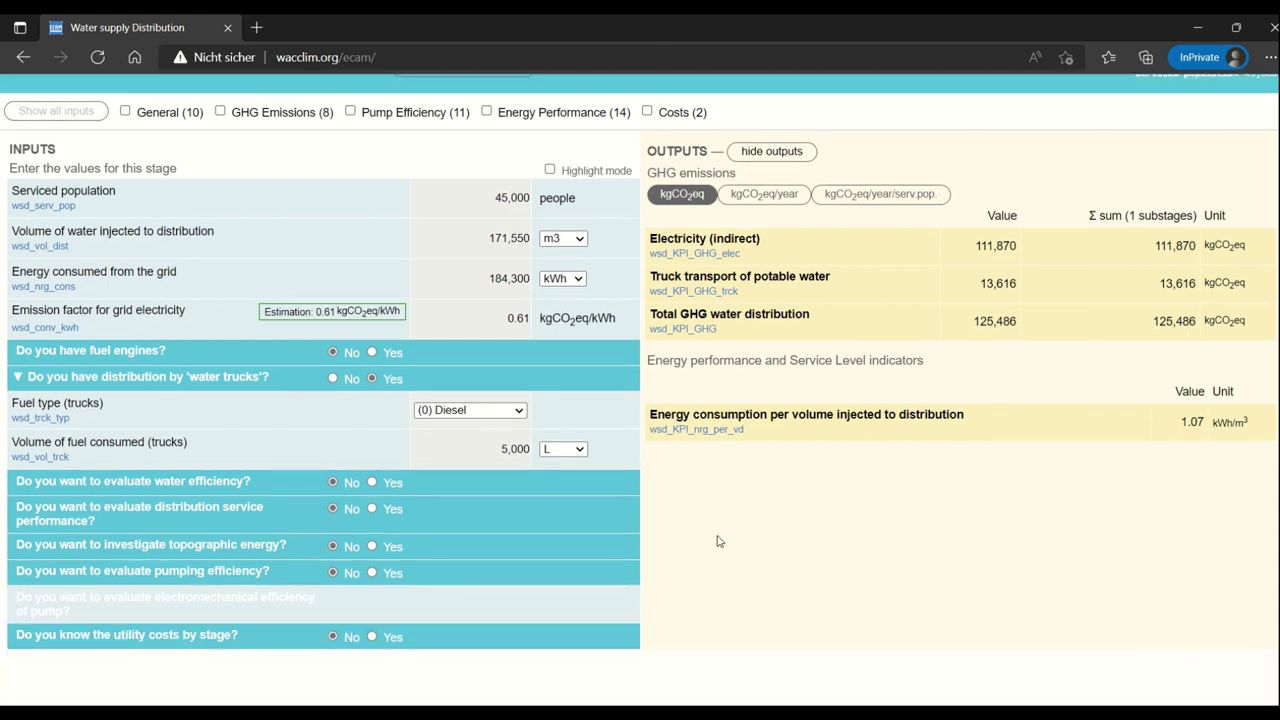
left_click(374, 575)
scroll(709, 599, "down", 3)
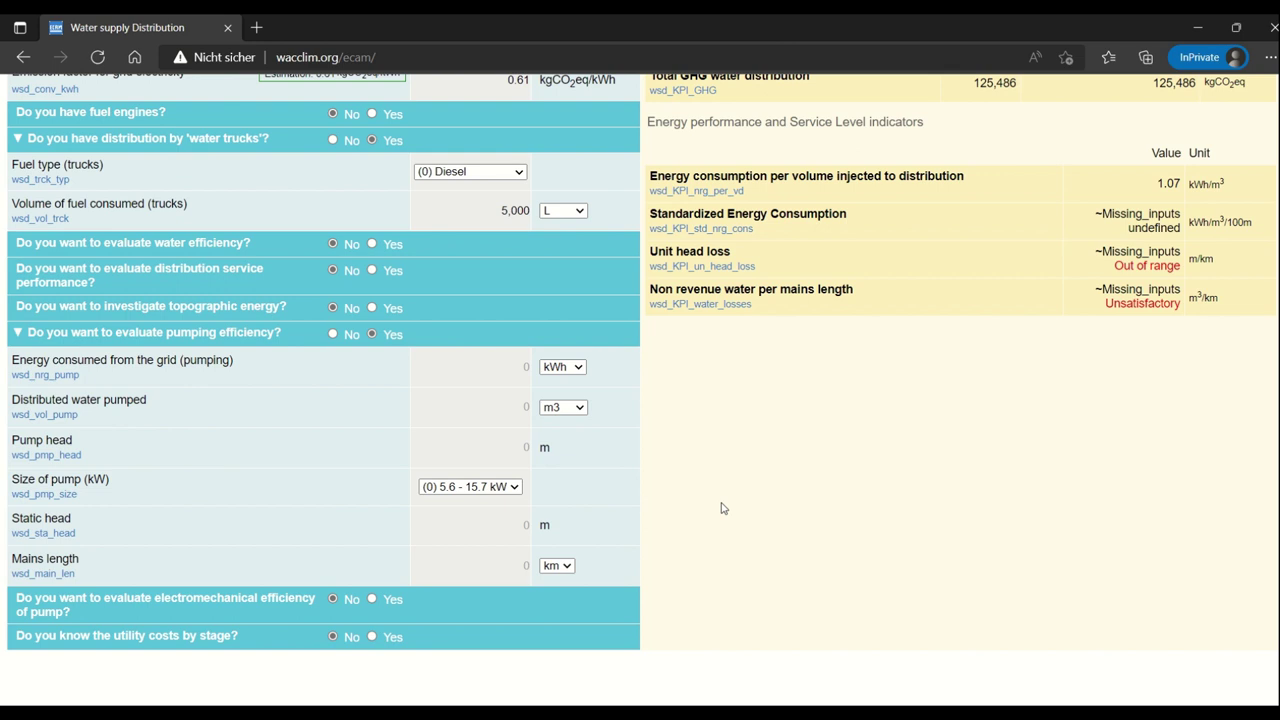
scroll(723, 508, "up", 5)
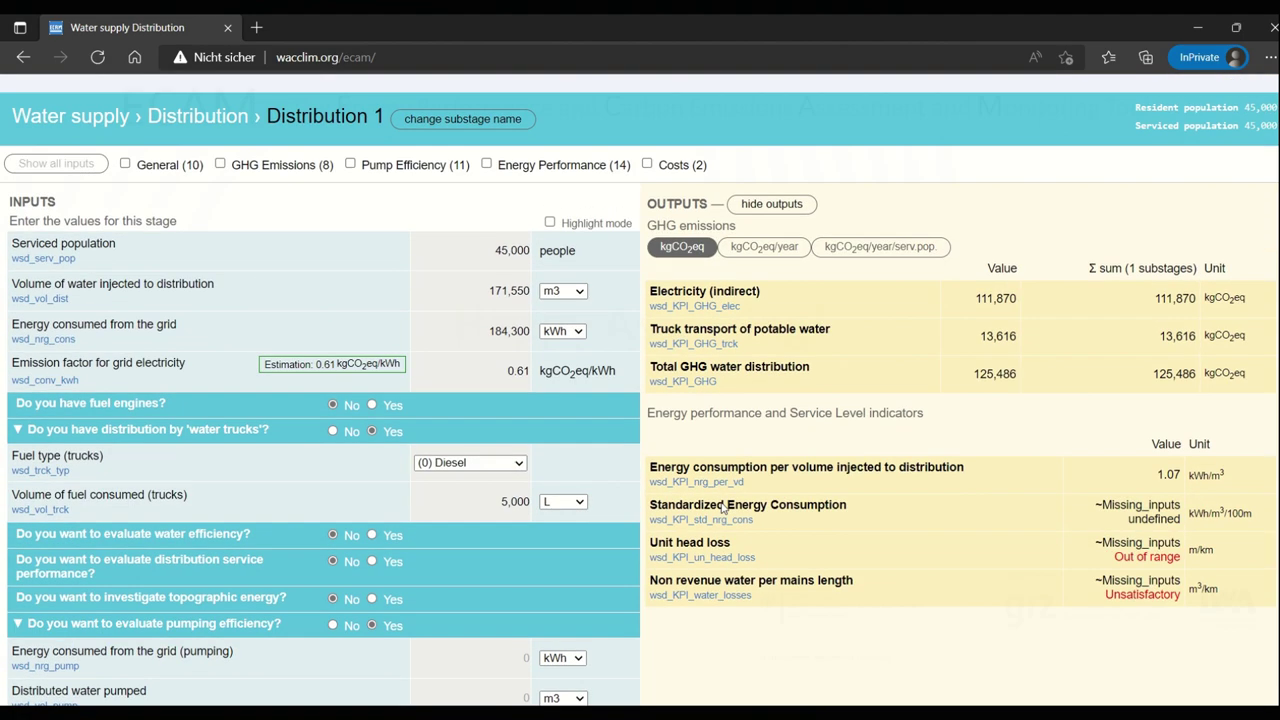